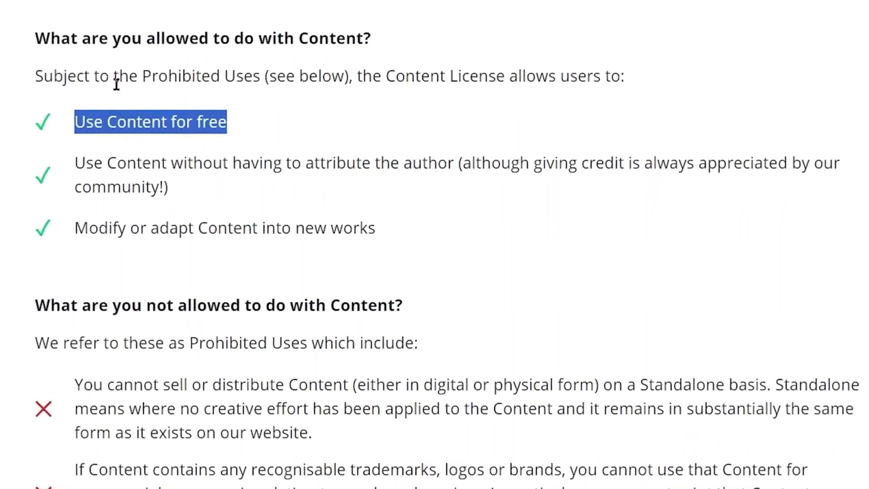
# - Read the Pixabay Content License's allowed uses, highlighting use without attribution and adaptation into new works
pyautogui.moveTo(130, 165); pyautogui.dragTo(376, 163)
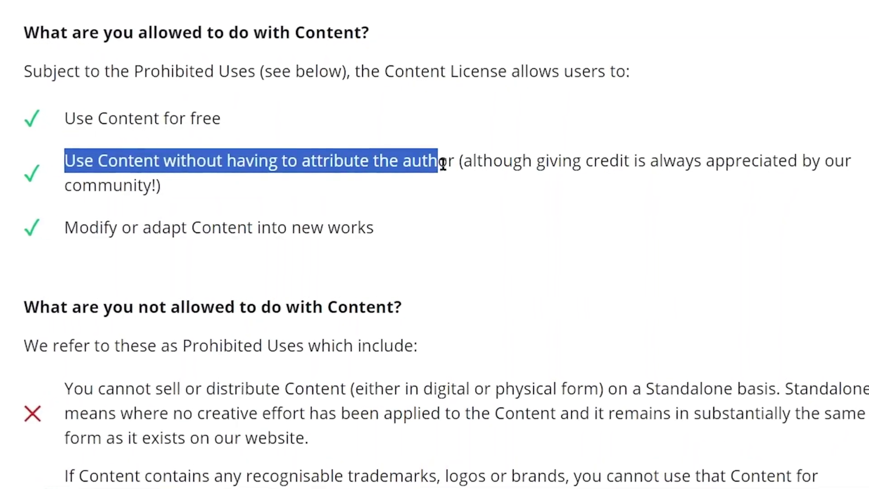
pyautogui.moveTo(47, 233); pyautogui.dragTo(182, 232)
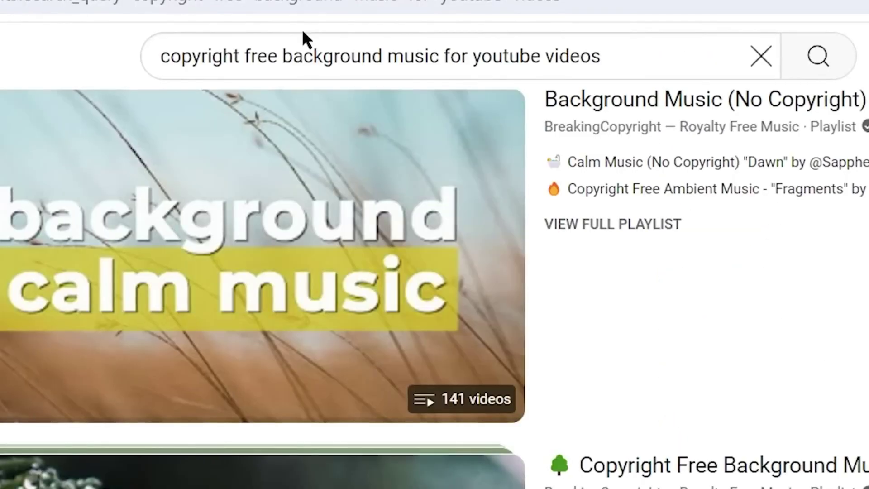
# - Switch to YouTube and look through the search results for copyright free background music for youtube videos
pyautogui.moveTo(160, 52); pyautogui.dragTo(623, 25)
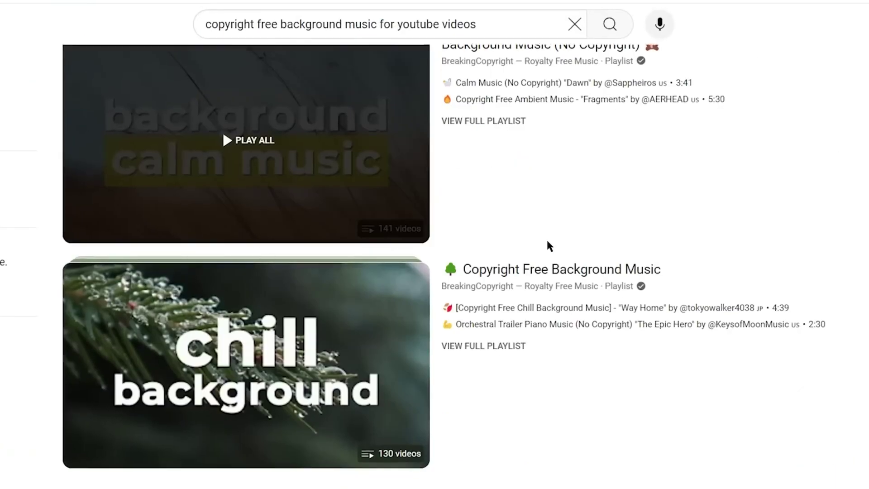
pyautogui.scroll(-20, 547, 244)
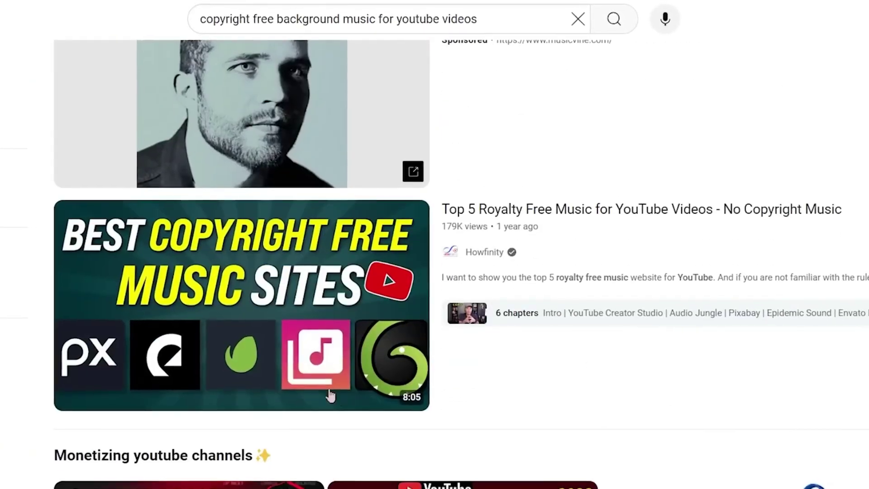
pyautogui.scroll(-10, 213, 199)
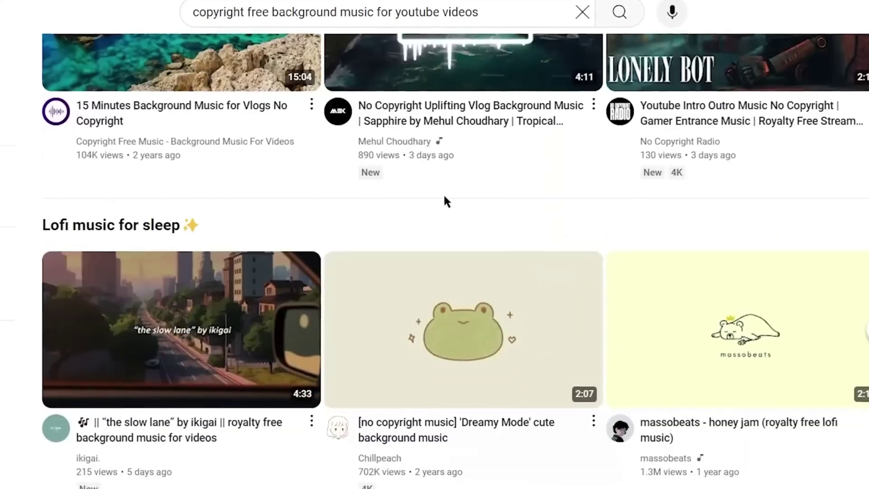
pyautogui.scroll(-10, 547, 339)
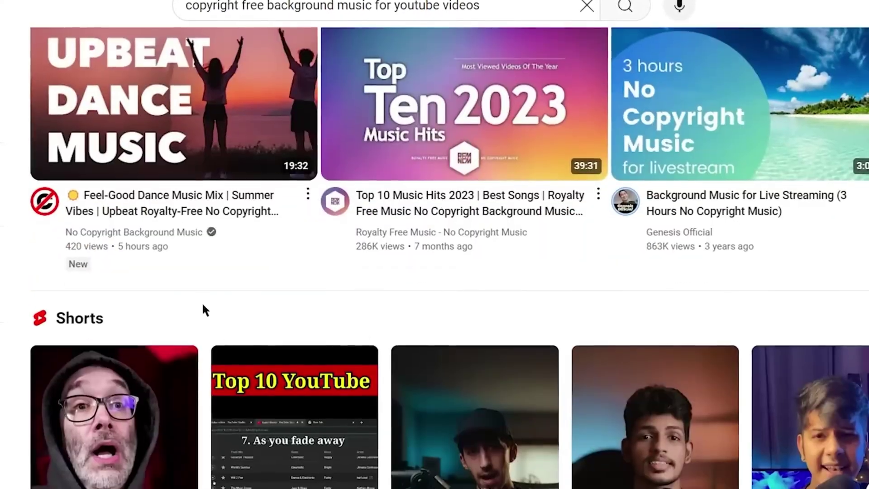
pyautogui.scroll(-15, 769, 224)
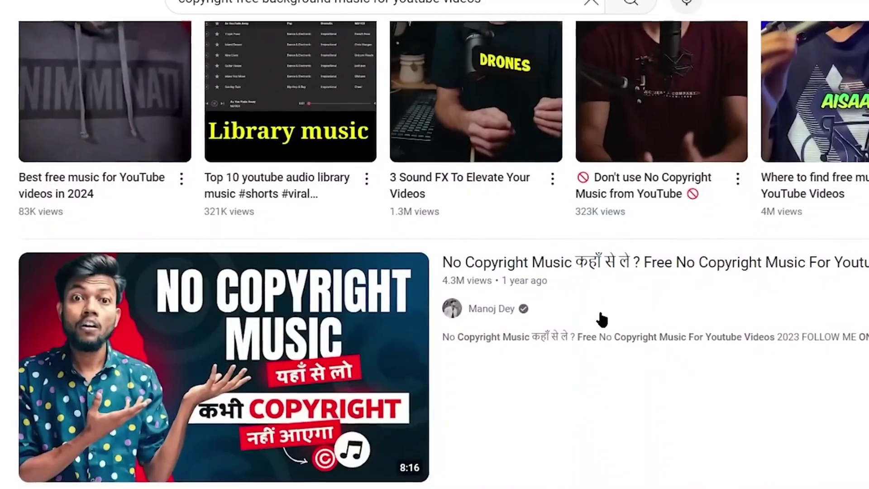
pyautogui.scroll(-9, 454, 323)
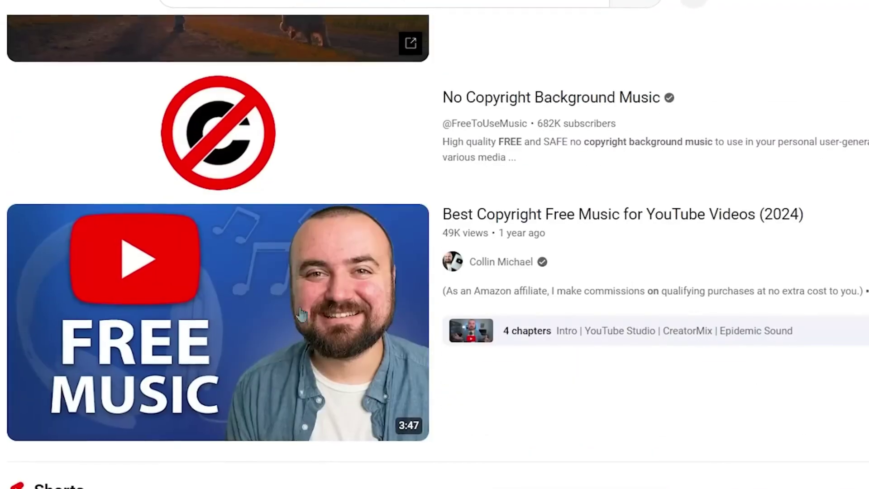
pyautogui.scroll(-20, 377, 336)
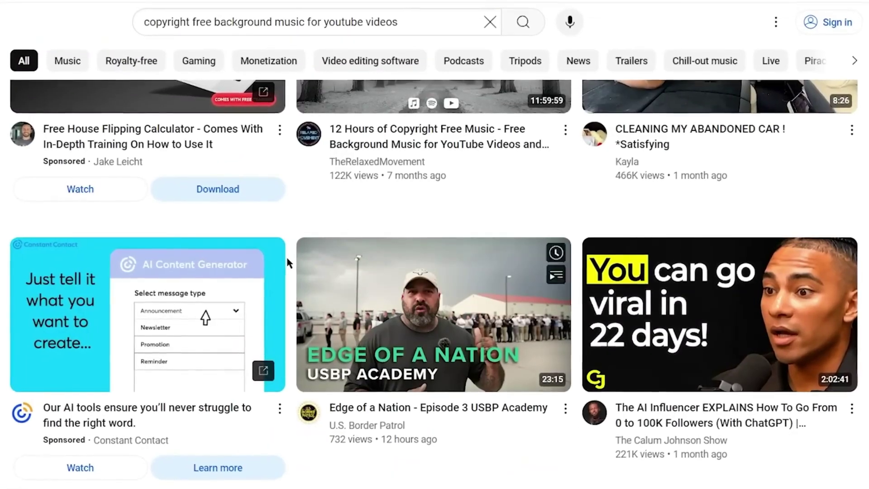
pyautogui.scroll(-5, 307, 278)
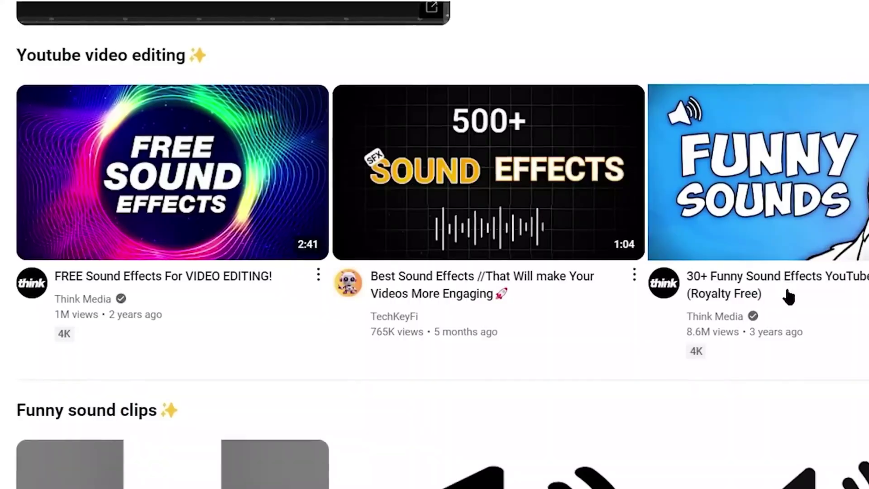
# - Browse free sound effect videos on YouTube and the royalty-free whoosh sound effects on Pixabay
pyautogui.scroll(-8, 788, 297)
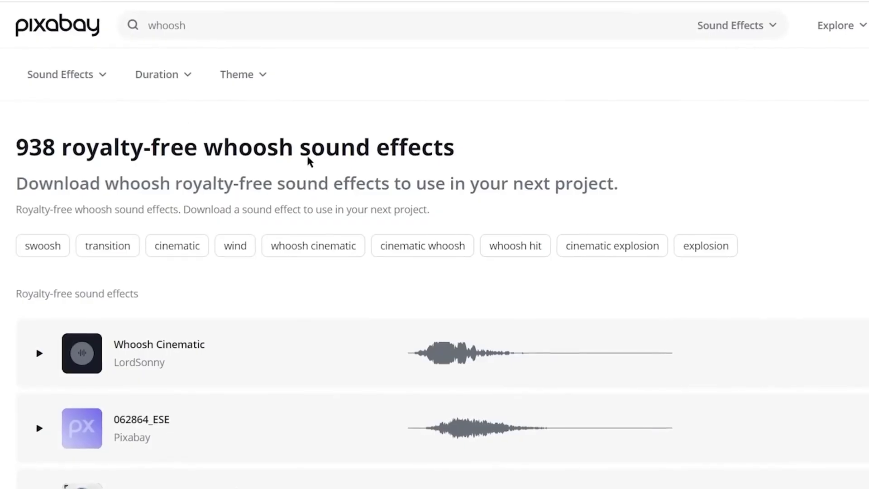
pyautogui.scroll(-5, 355, 194)
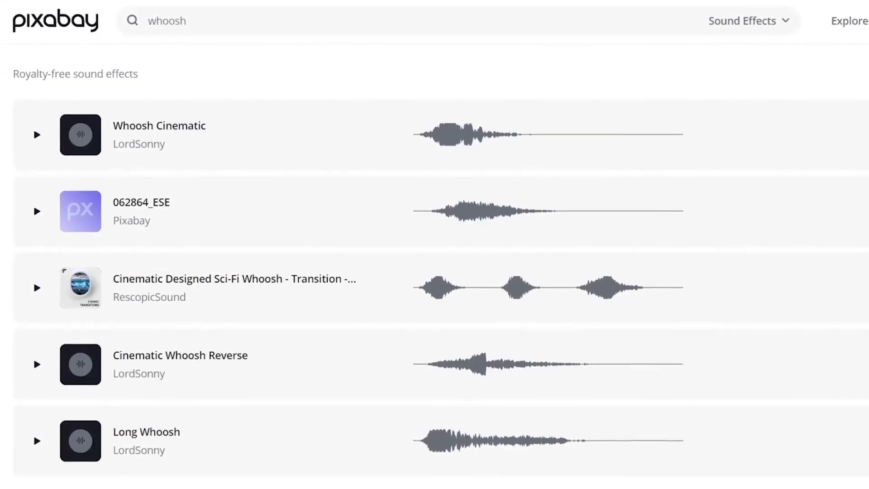
pyautogui.scroll(-2, 434, 244)
pyautogui.scroll(-10, 435, 244)
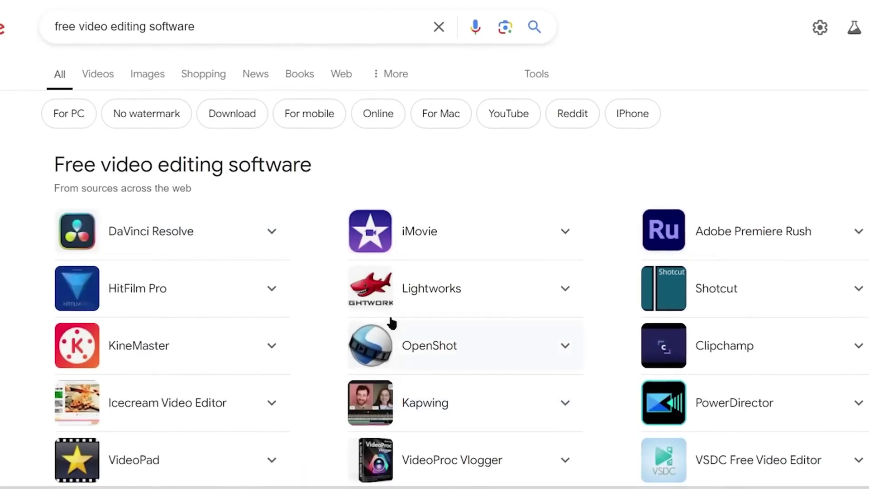
# - Look through the Google search results for free video editing software
pyautogui.scroll(-3, 392, 323)
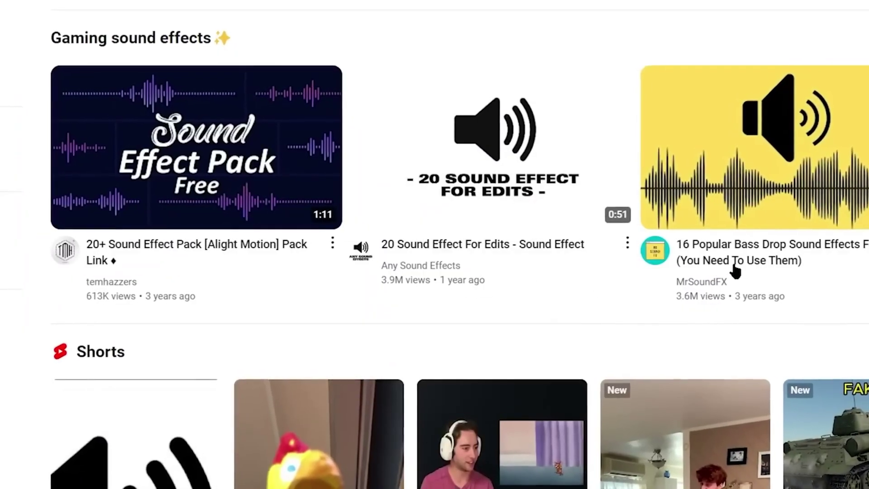
# - Browse YouTube's sound effect videos and examine the download links in the description of TechKeyFi's Best Sound Effects video
pyautogui.scroll(-2, 705, 289)
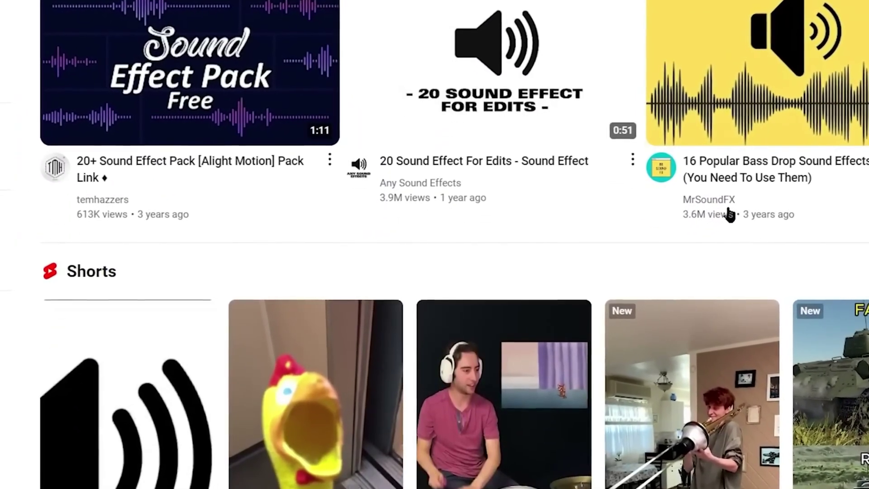
pyautogui.scroll(-8, 728, 213)
pyautogui.scroll(-8, 740, 244)
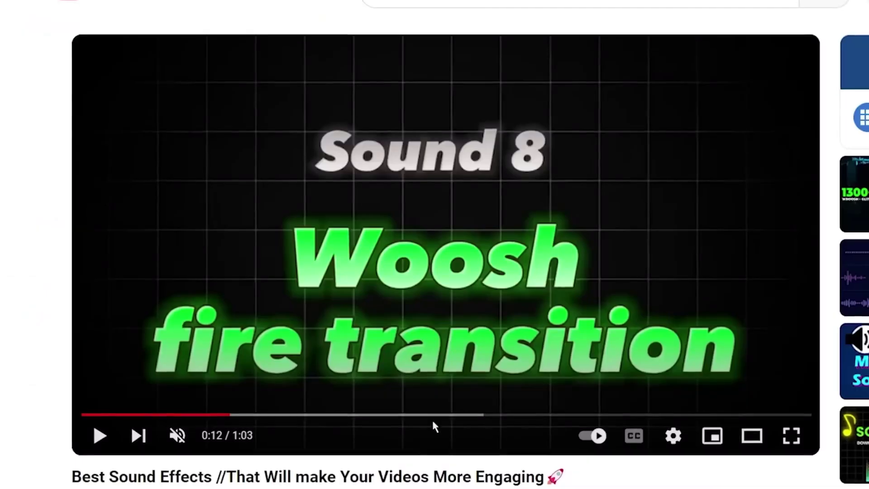
pyautogui.scroll(-7, 349, 408)
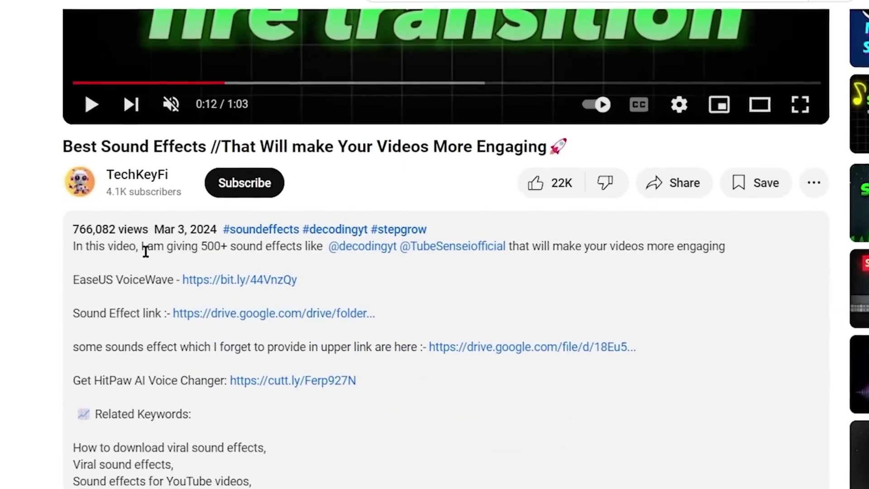
pyautogui.scroll(-2, 200, 324)
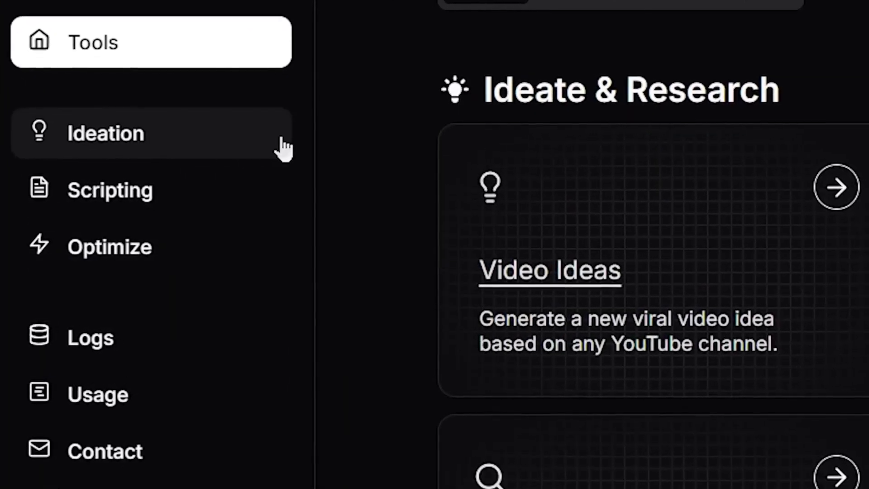
# - Switch to TubeMagic and review its Ideate & Research, Scripting, and Upload & Optimize tools
pyautogui.scroll(-5, 416, 236)
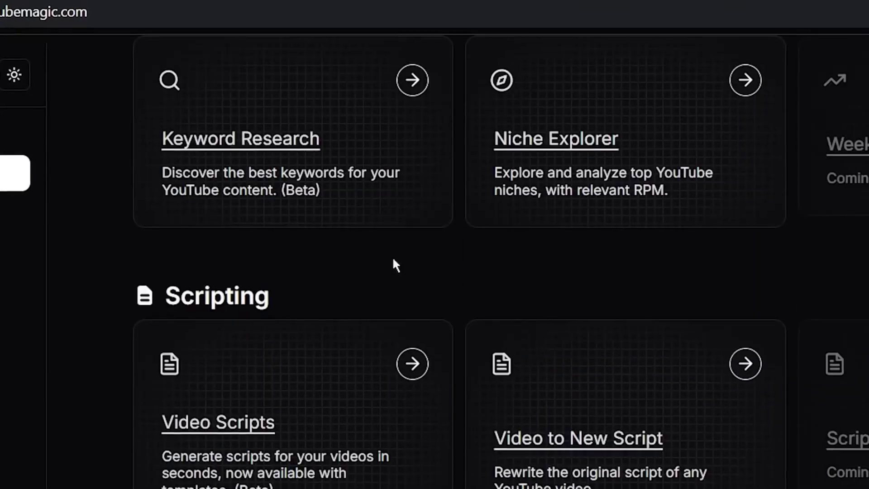
pyautogui.moveTo(166, 290); pyautogui.dragTo(326, 289)
pyautogui.scroll(-4, 341, 292)
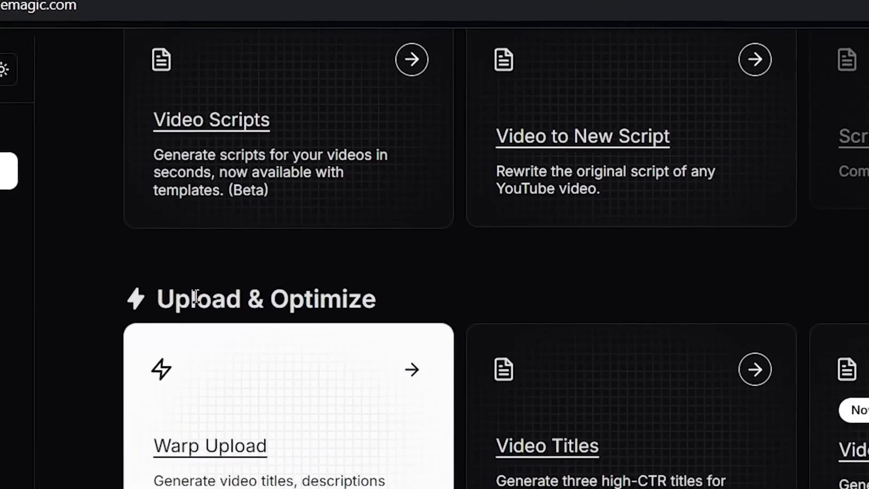
pyautogui.moveTo(149, 304); pyautogui.dragTo(392, 310)
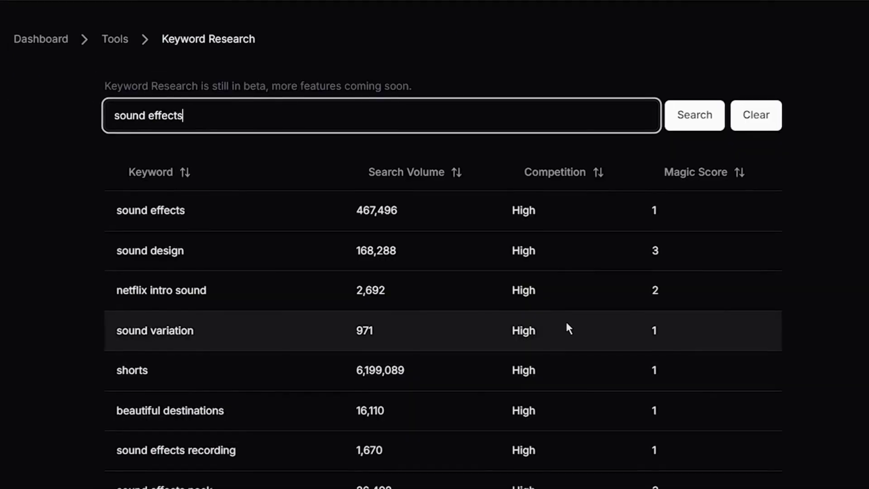
# - Examine search volume, competition and Magic Score for the sound effects keyword in TubeMagic's Keyword Research
pyautogui.scroll(-2, 567, 323)
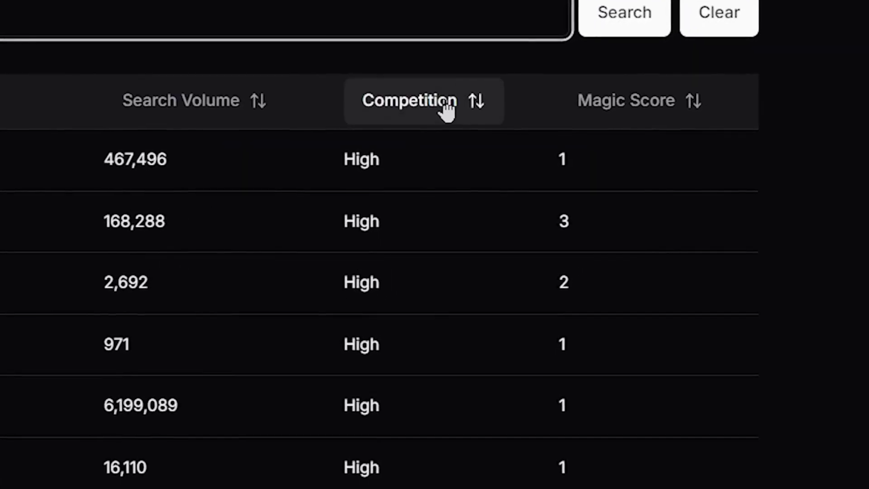
pyautogui.click(685, 77)
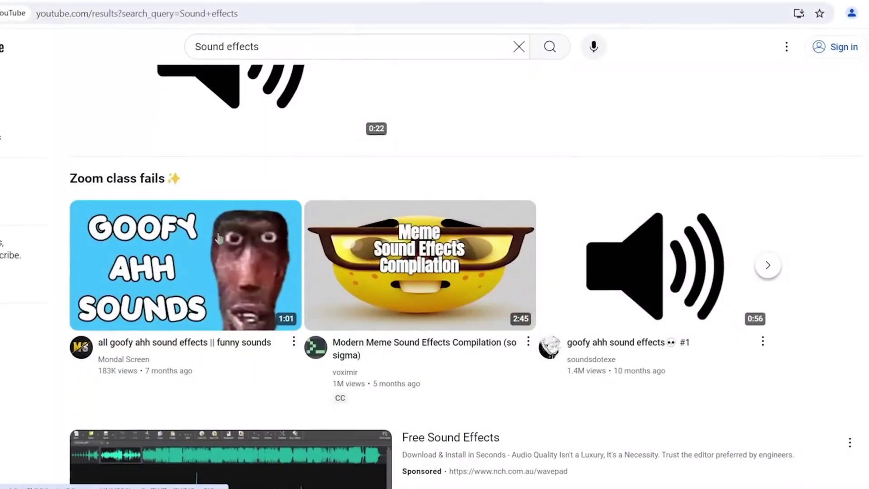
# - Switch to YouTube and browse the Sound effects search results around the goofy and meme sound compilations
pyautogui.scroll(-1, 466, 311)
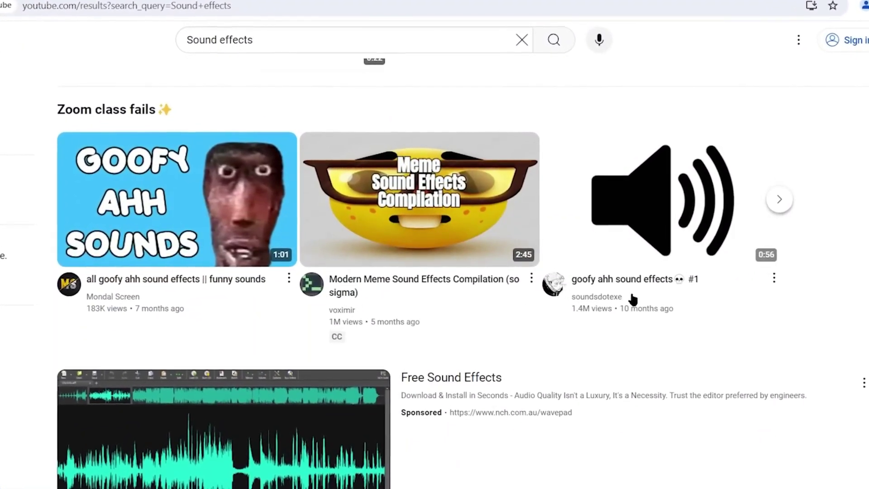
pyautogui.scroll(1, 632, 297)
pyautogui.scroll(1, 632, 297)
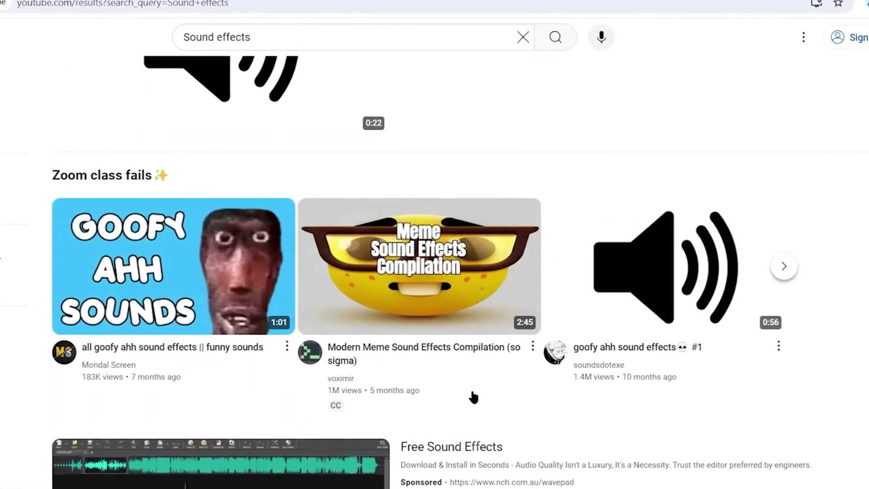
pyautogui.click(606, 318)
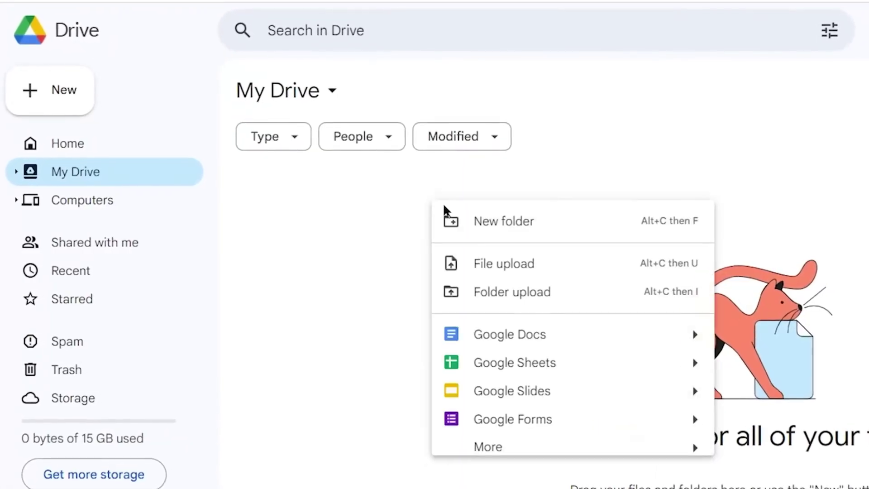
# - Create a new folder named Sound Effects in My Drive on Google Drive
pyautogui.click(471, 232)
pyautogui.write('Sound Effec')
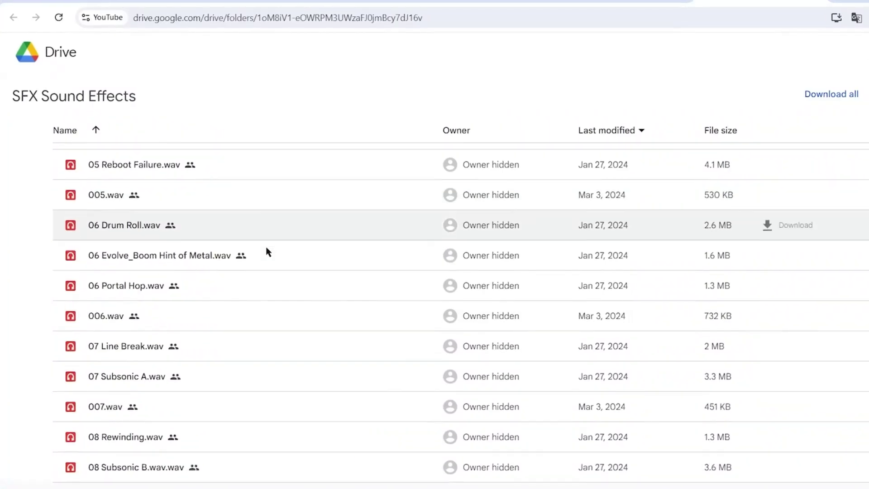
# - Look through the WAV files in the shared SFX Sound Effects folder on Google Drive
pyautogui.scroll(-6, 268, 252)
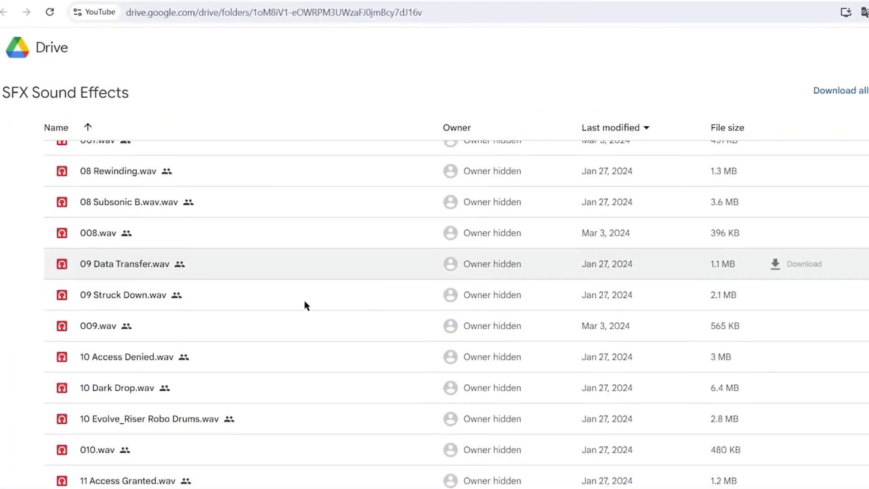
pyautogui.scroll(-4, 524, 252)
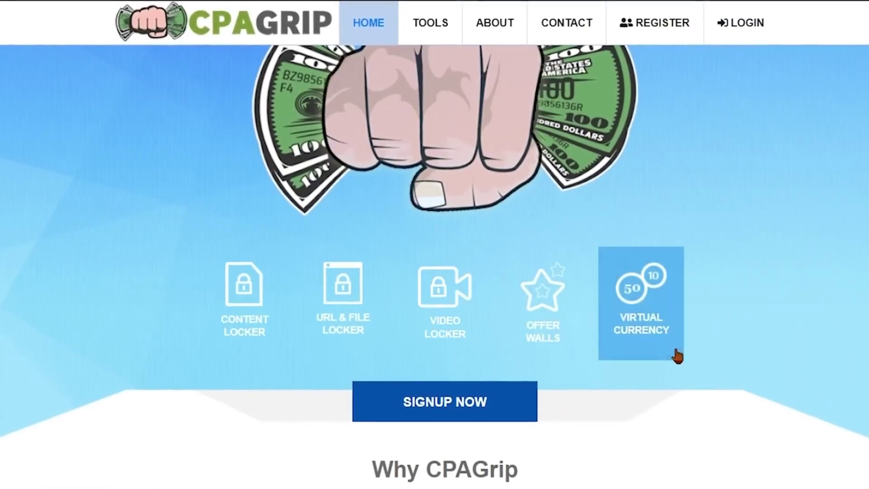
# - Switch to the CPAGrip website and look through its home page, including the Why CPAGrip section
pyautogui.scroll(-5, 674, 353)
pyautogui.scroll(-3, 519, 284)
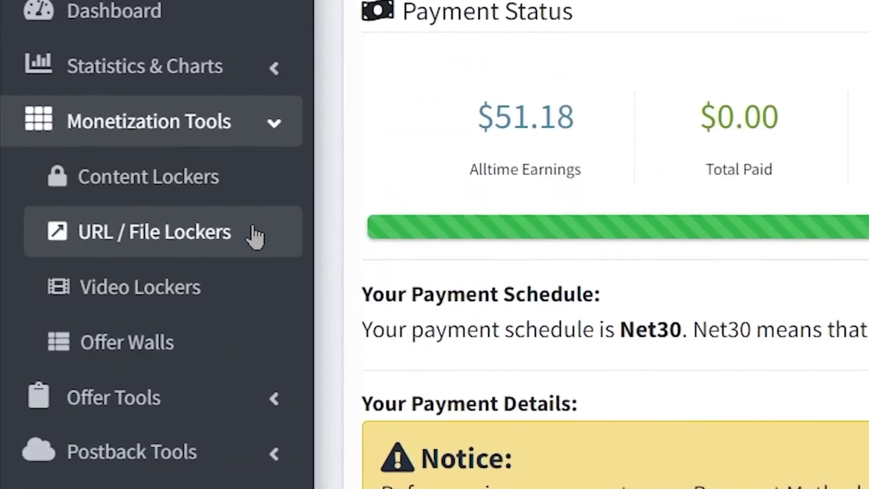
# - Open CPAGrip's URL / File Lockers tool, agree to the Terms of Service and continue to the locker editor
pyautogui.click(246, 249)
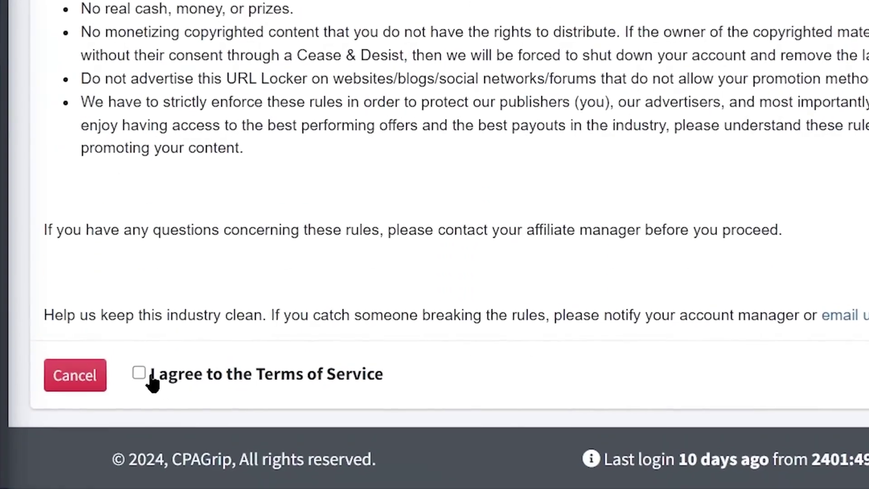
pyautogui.click(143, 395)
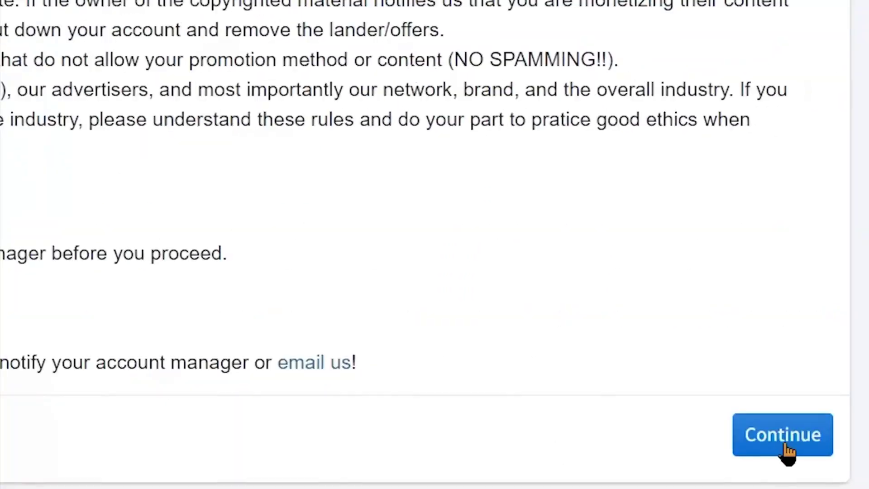
pyautogui.click(827, 421)
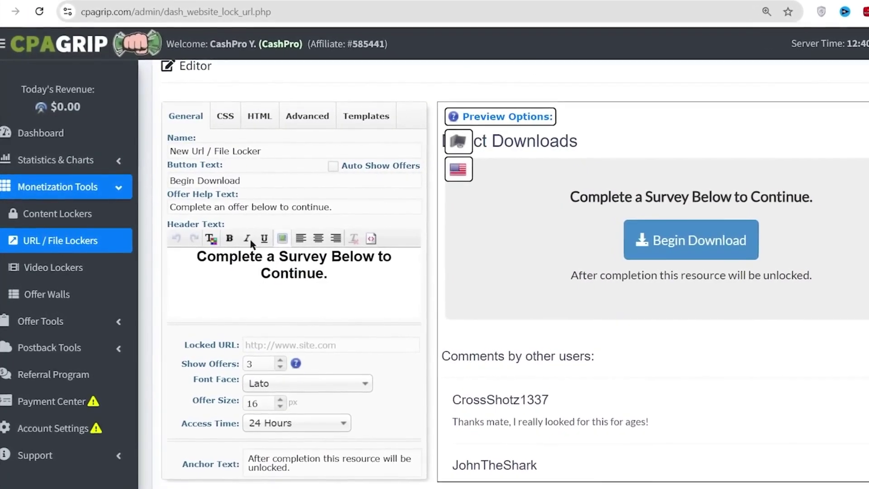
# - Look over the locker editor's general settings and the Human Verification section of the Direct Downloads page
pyautogui.scroll(-1, 308, 264)
pyautogui.scroll(1, 308, 265)
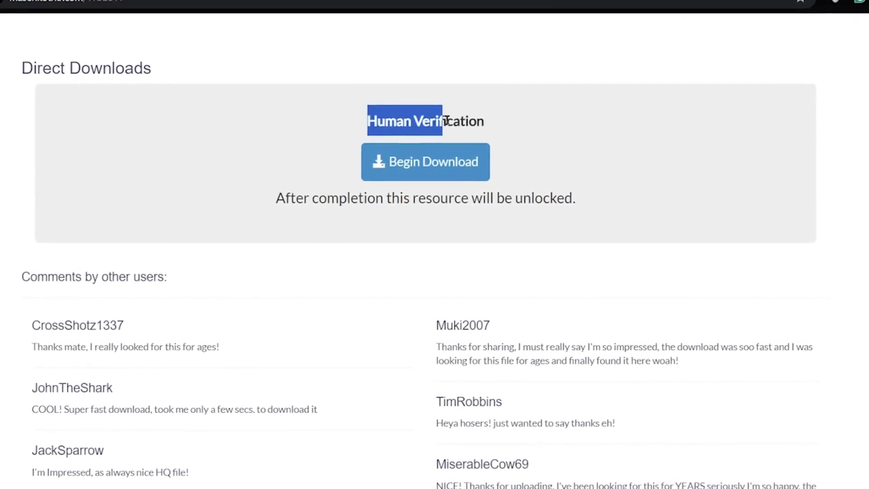
pyautogui.click(526, 127)
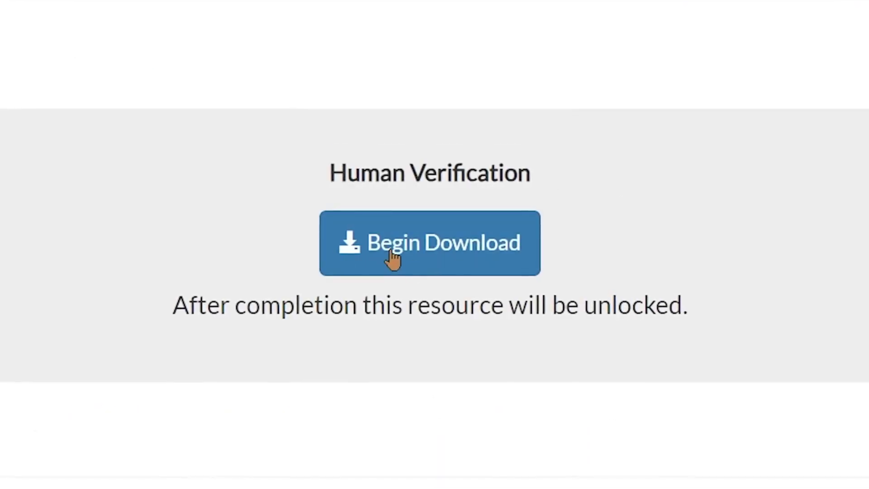
# - Set the locker's Locked URL to the copied Google Drive folder link and replace its header text with "Human Verification"
pyautogui.click(453, 263)
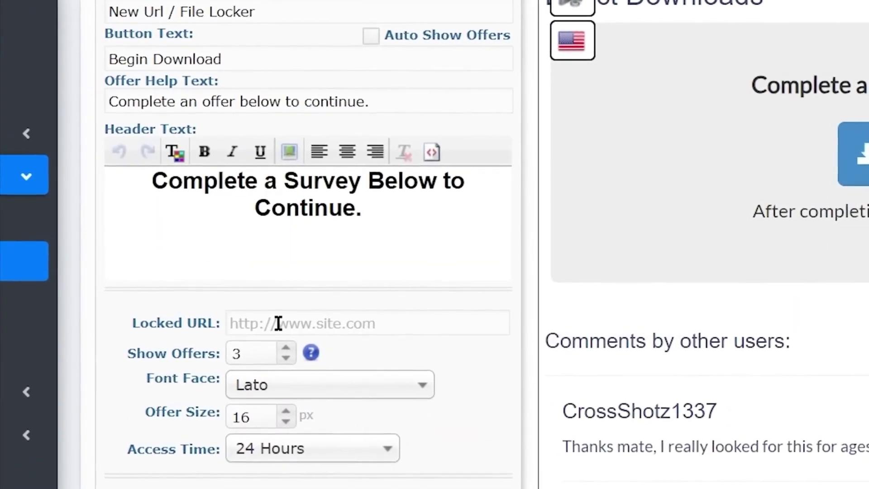
pyautogui.click(279, 323)
pyautogui.hotkey('ctrl', 'v')
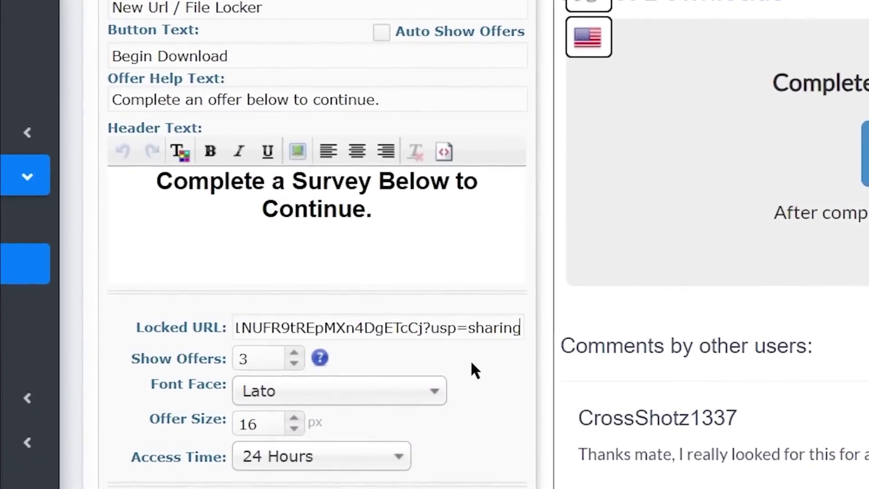
pyautogui.click(472, 363)
pyautogui.scroll(1, 345, 449)
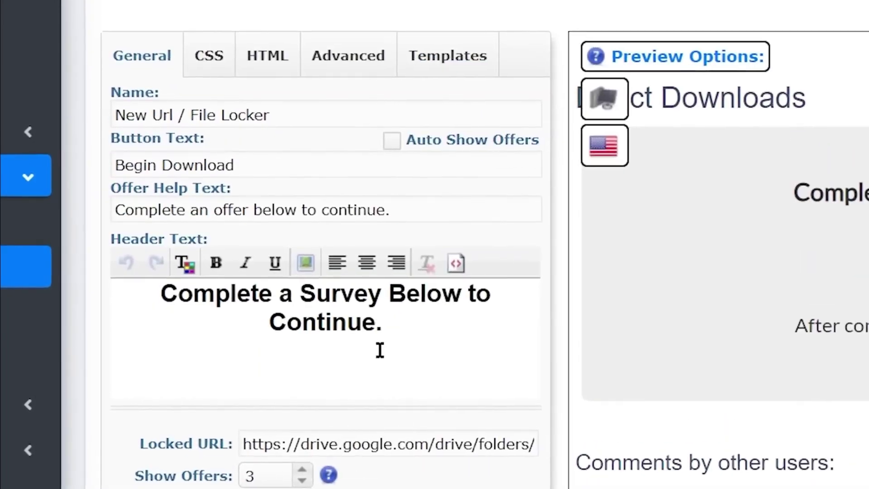
pyautogui.moveTo(381, 350); pyautogui.dragTo(155, 284)
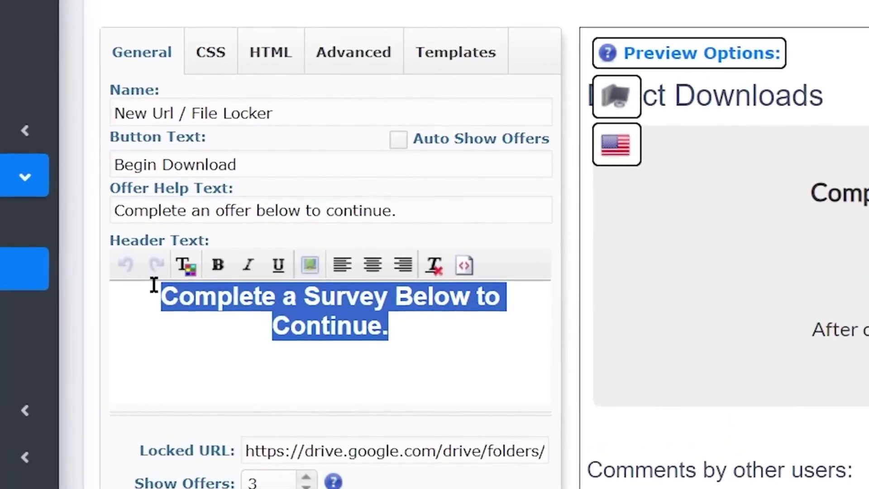
pyautogui.write('Human Verifi')
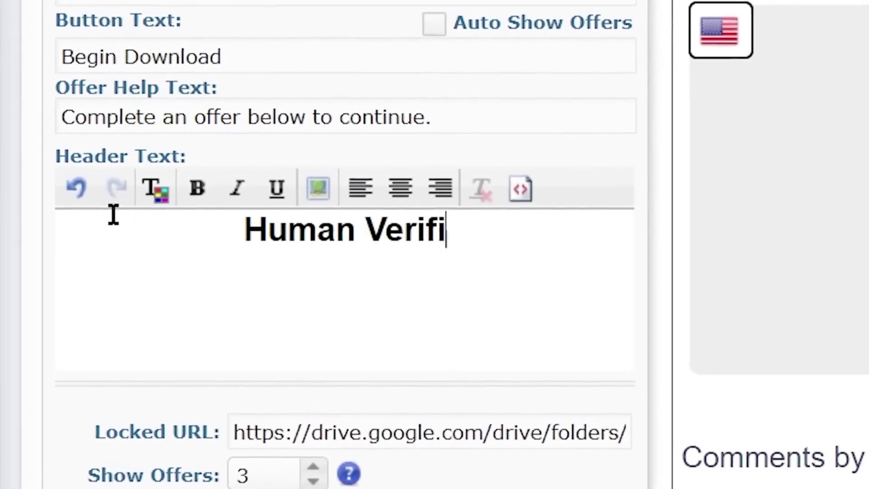
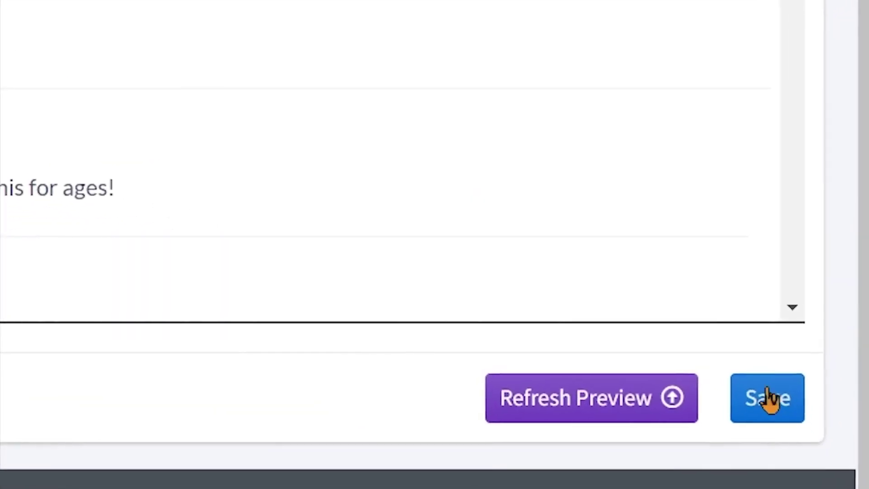
# - Save the new URL / File Locker and get the links of the newest locker in the list
pyautogui.click(771, 404)
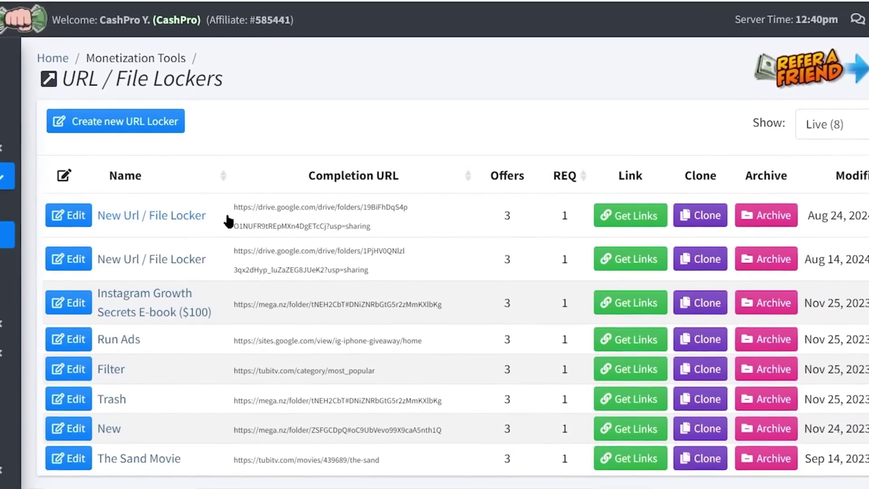
pyautogui.click(629, 215)
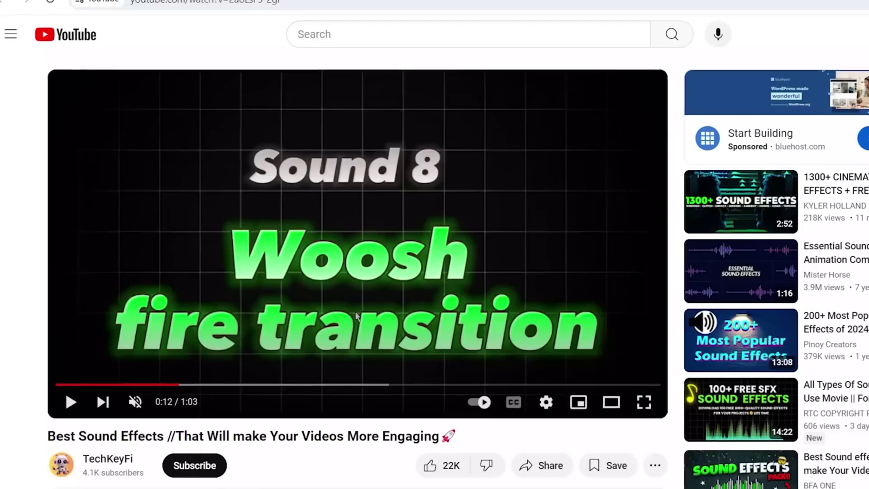
# - Examine the Sound Effect download link in the description of the YouTube video "Best Sound Effects //That Will make Your Videos More Engaging"
pyautogui.scroll(-5, 364, 407)
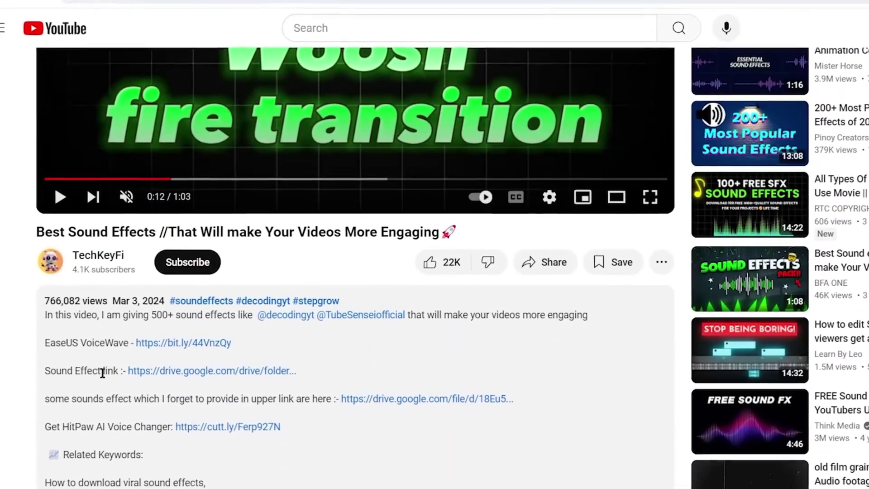
pyautogui.moveTo(122, 372); pyautogui.dragTo(294, 372)
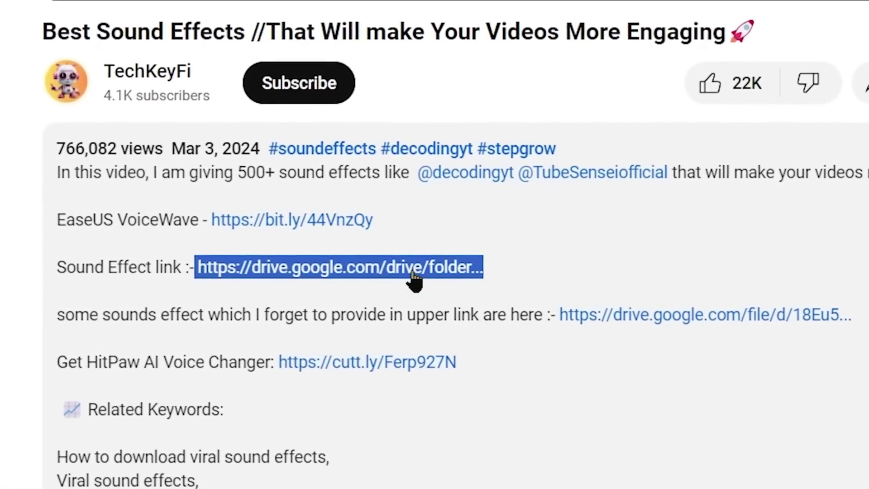
pyautogui.moveTo(49, 268); pyautogui.dragTo(190, 268)
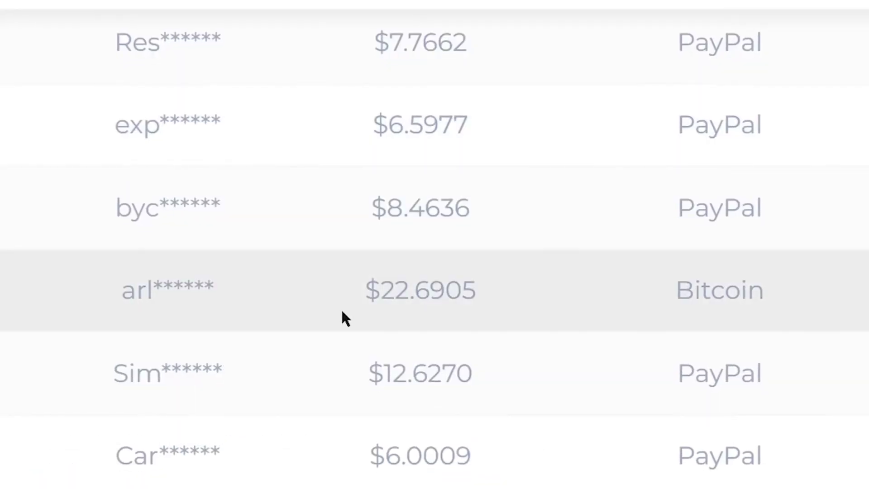
# - Look through the dollar amounts and payment methods in the payout list
pyautogui.moveTo(363, 293); pyautogui.dragTo(477, 293)
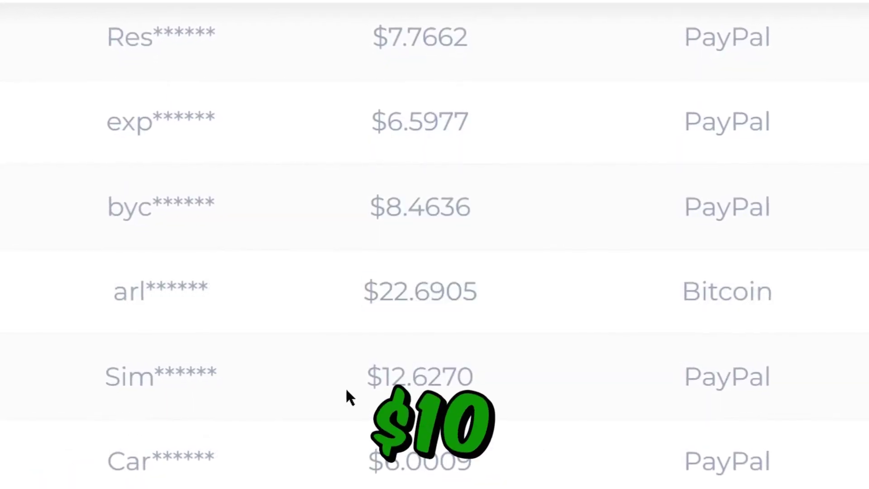
pyautogui.scroll(-2, 547, 376)
pyautogui.moveTo(353, 254); pyautogui.dragTo(530, 261)
pyautogui.click(346, 340)
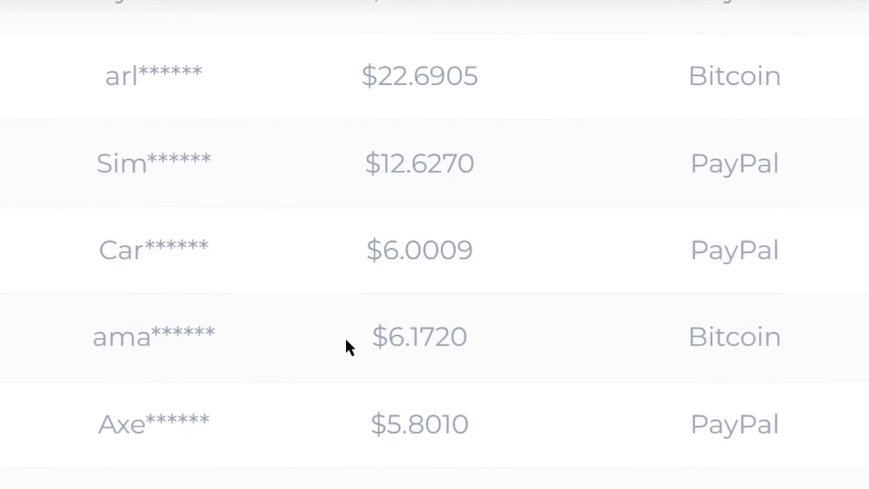
pyautogui.scroll(-3, 526, 341)
pyautogui.moveTo(340, 307); pyautogui.dragTo(500, 347)
pyautogui.moveTo(358, 385); pyautogui.dragTo(516, 399)
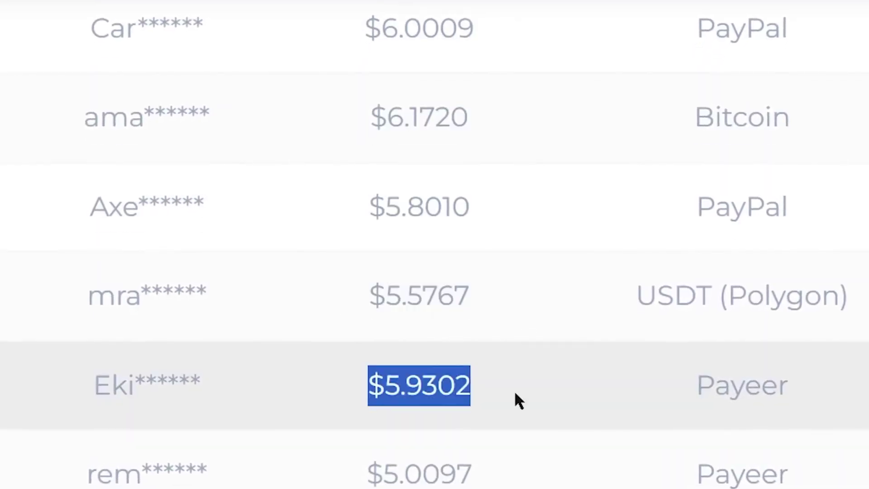